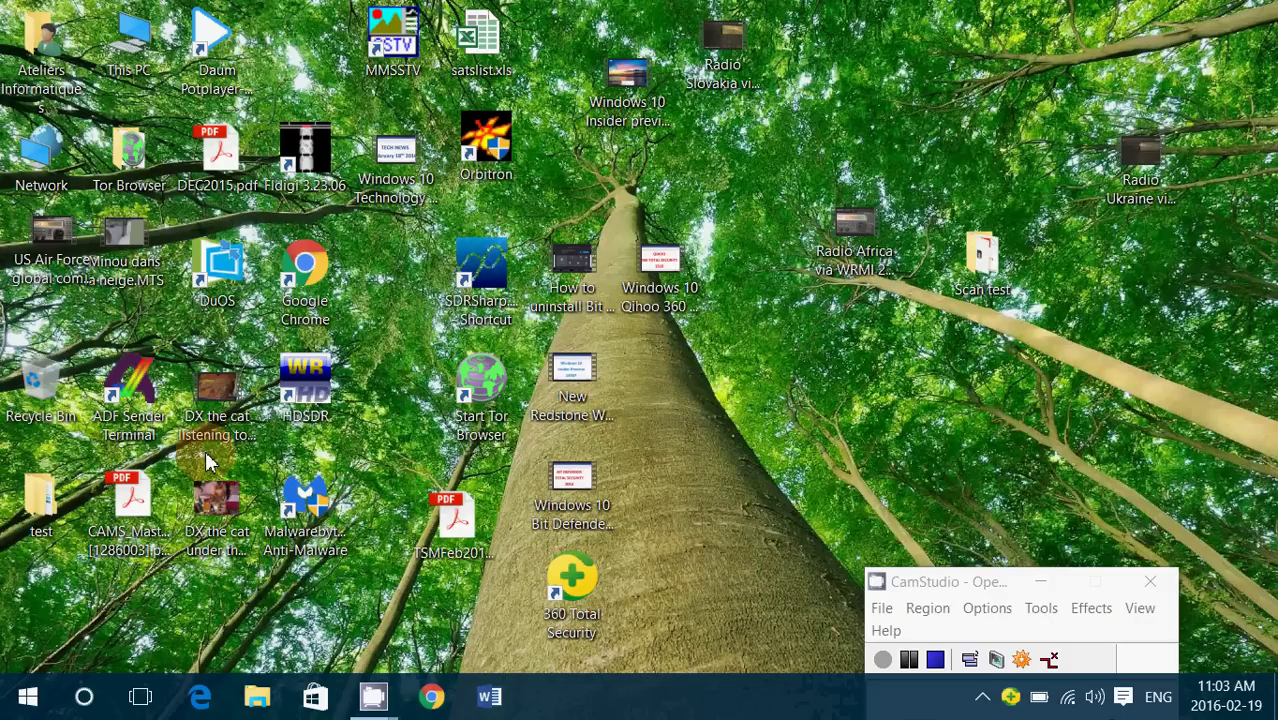
# Open Programs and Features from the Win+X menu and select 360 Total Security among the 27 programs.
pyautogui.rightClick(28, 697)
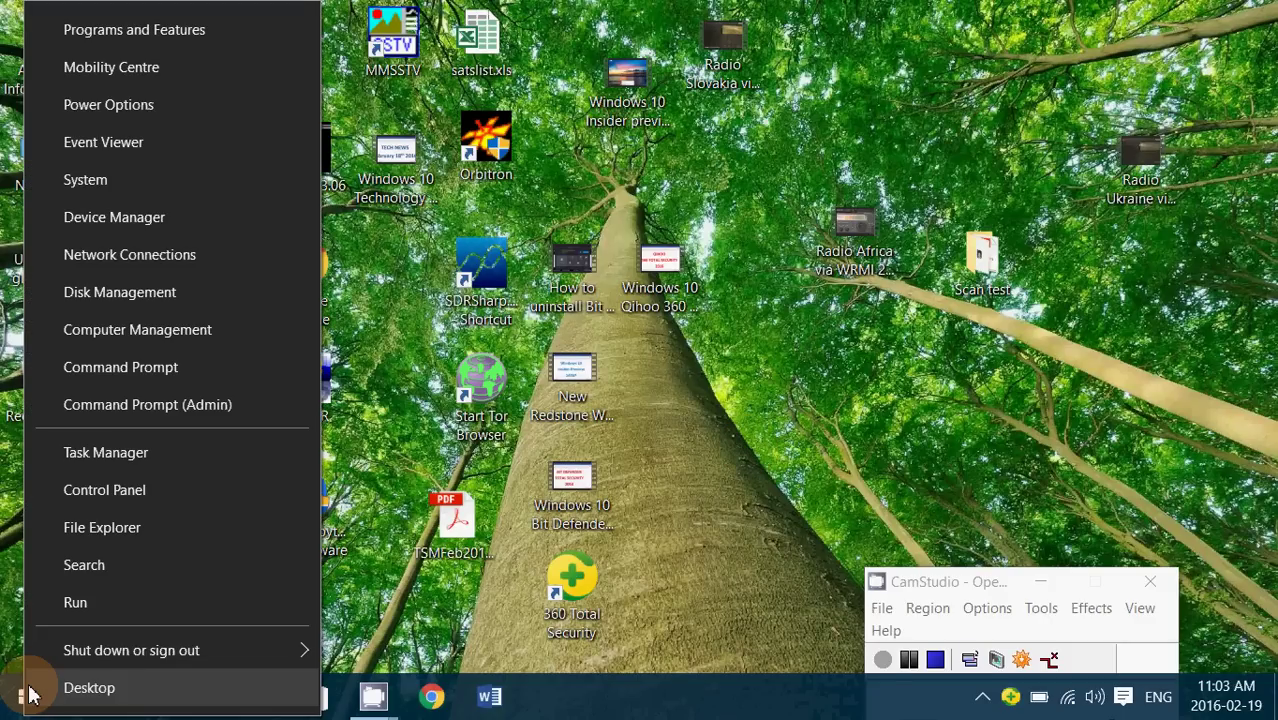
pyautogui.click(163, 33)
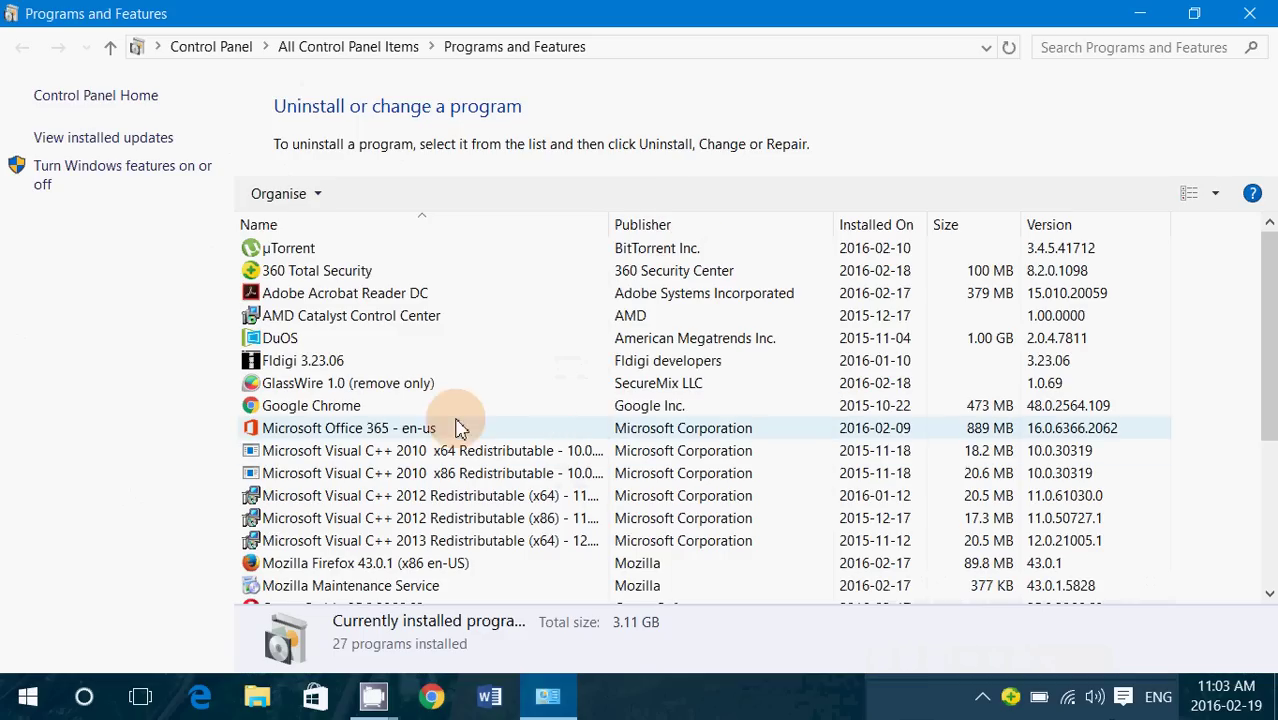
pyautogui.click(372, 272)
pyautogui.scroll(-4, 540, 532)
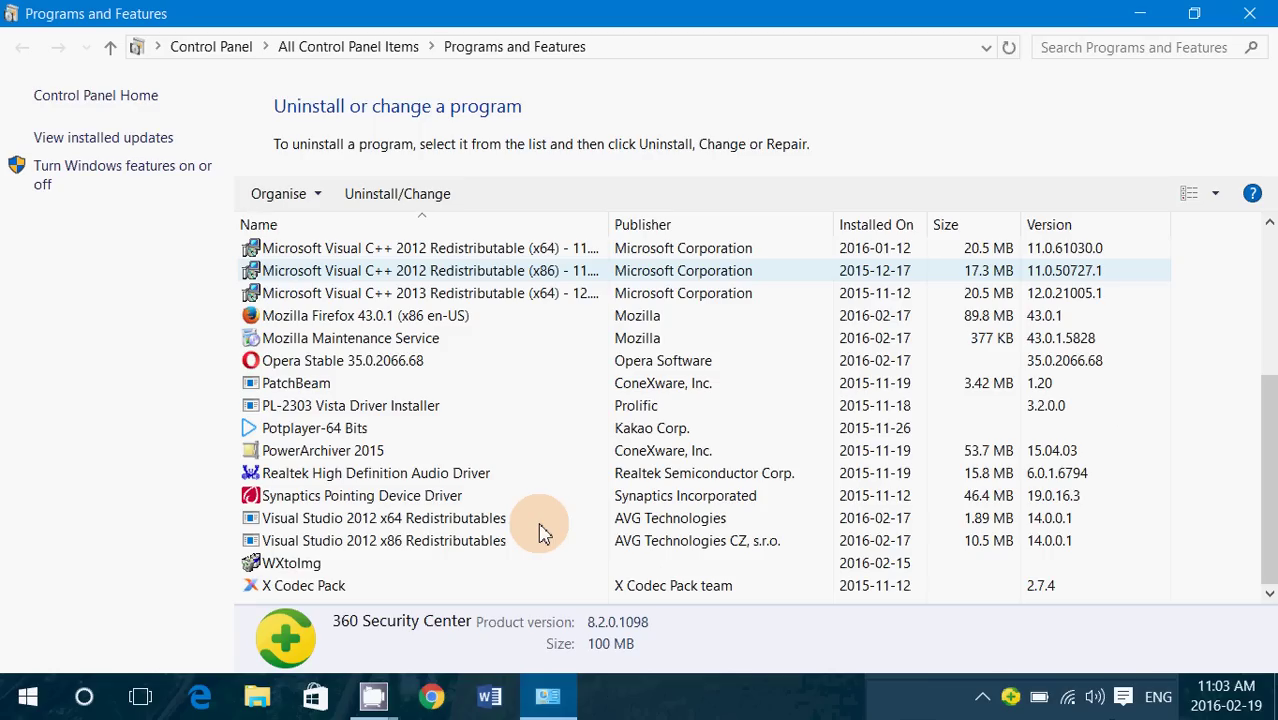
pyautogui.scroll(5, 540, 532)
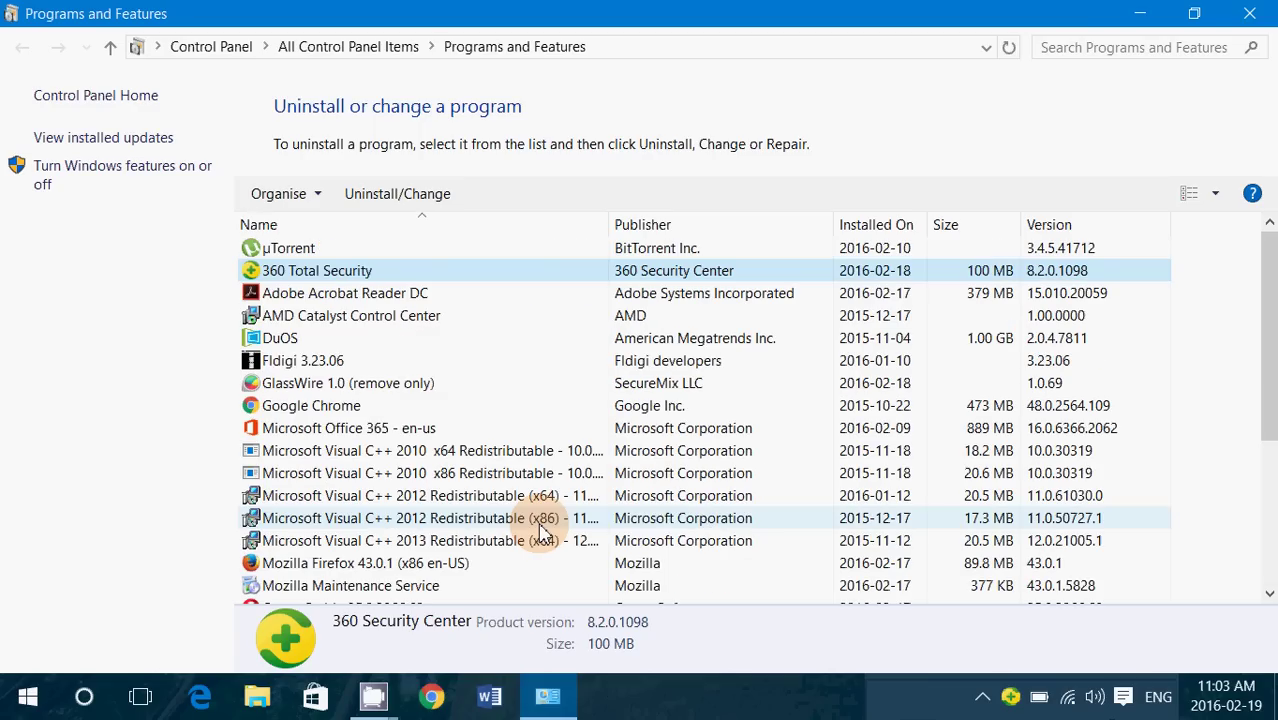
# Reach Programs and Features through the Control Panel's All Control Panel Items page and select 360 Total Security.
pyautogui.click(27, 698)
pyautogui.rightClick(27, 698)
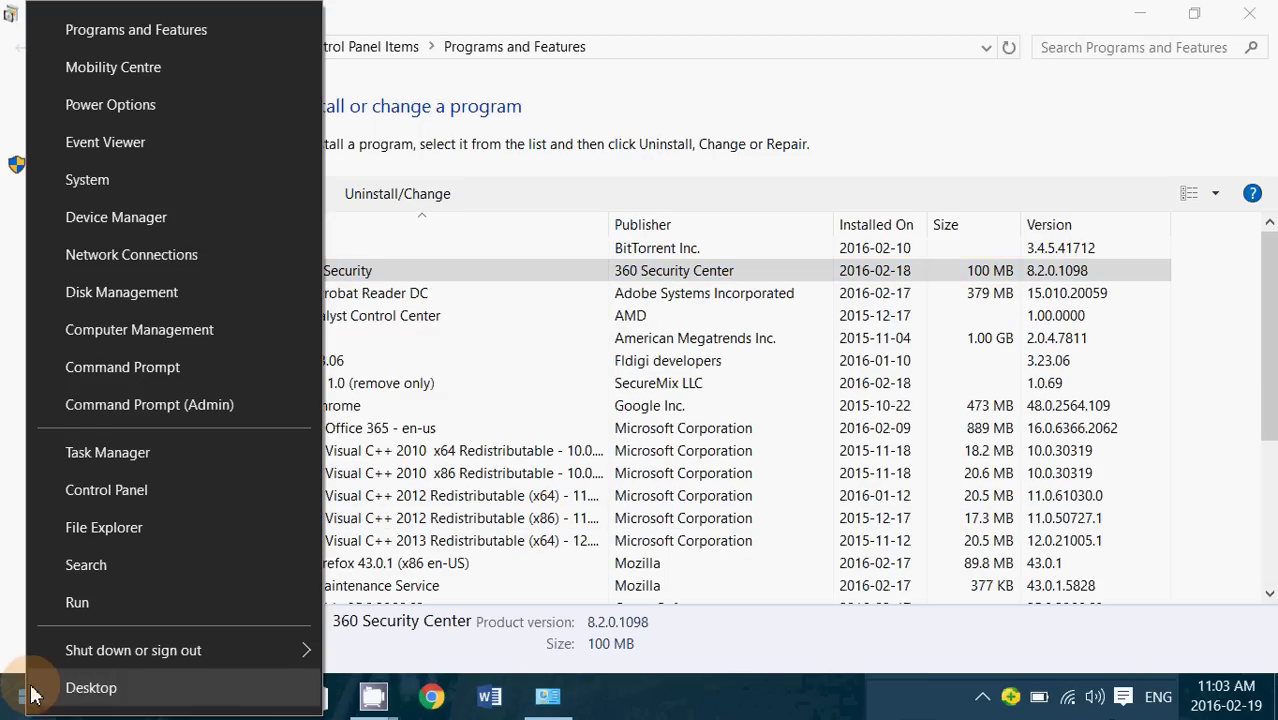
pyautogui.click(184, 492)
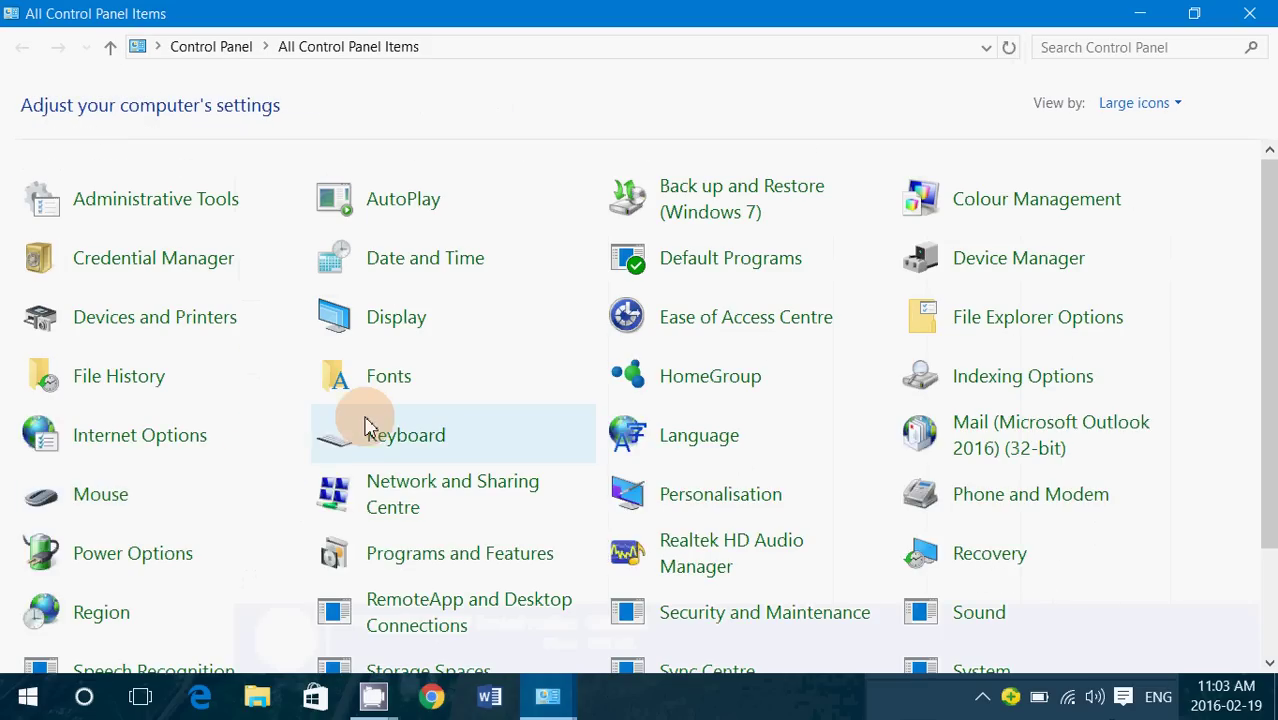
pyautogui.scroll(-3, 376, 422)
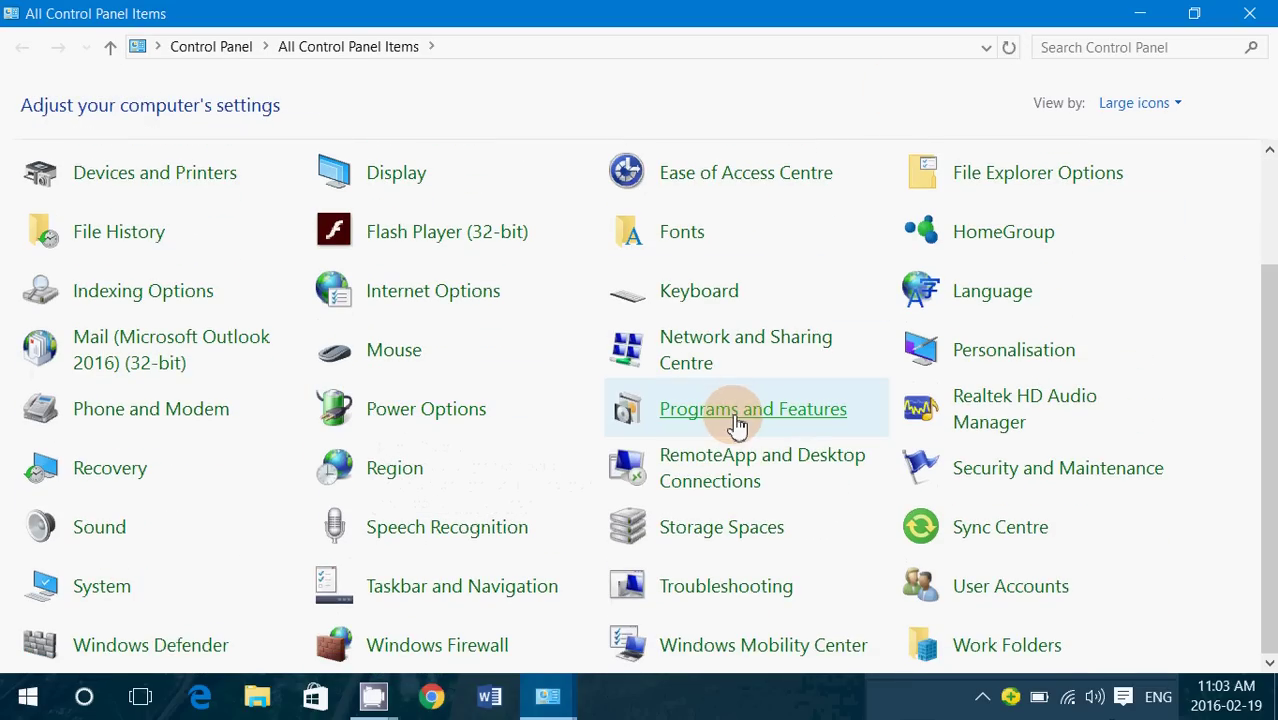
pyautogui.click(1250, 13)
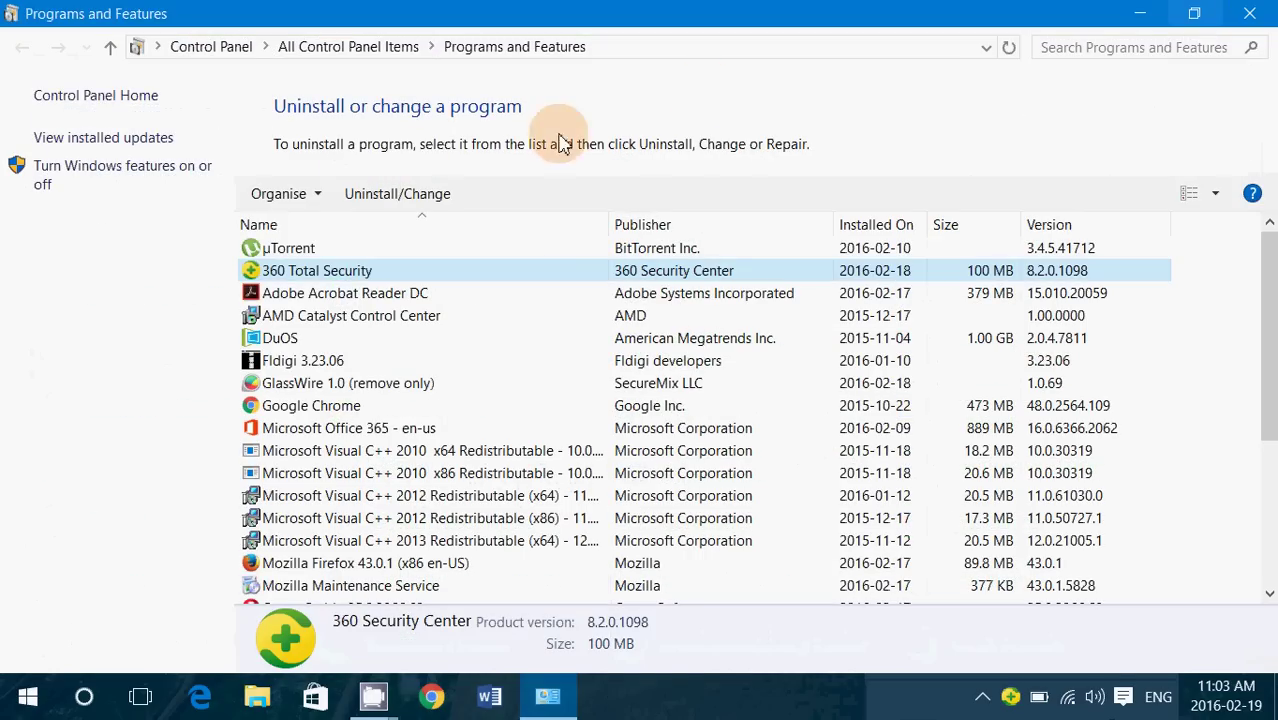
pyautogui.click(340, 272)
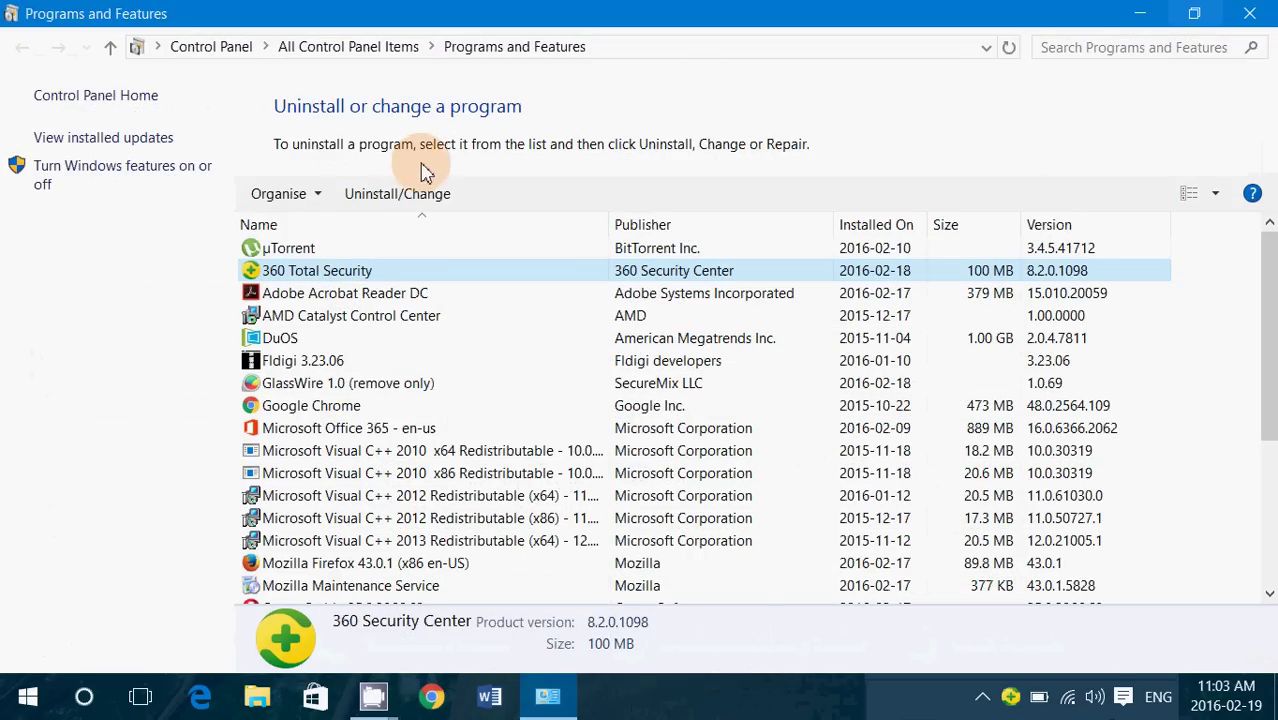
# Uninstall 360 Total Security, confirming Continue and Yes to remove it permanently.
pyautogui.click(413, 201)
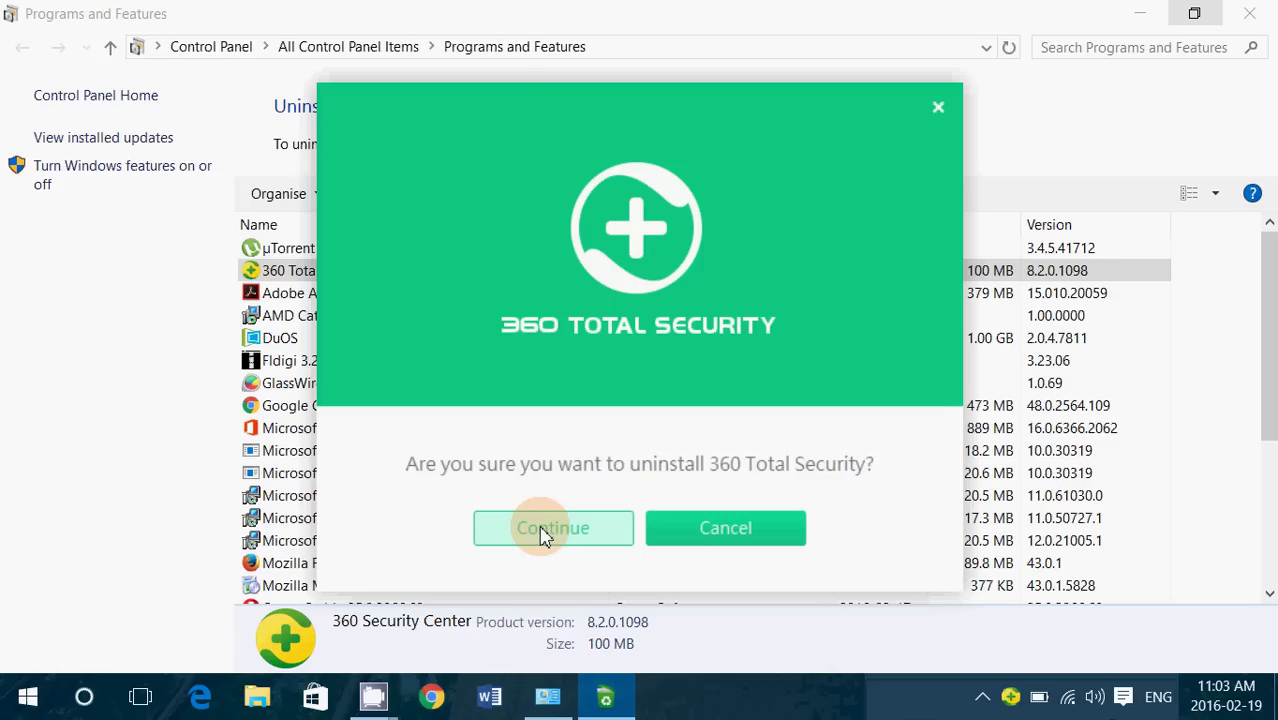
pyautogui.click(541, 532)
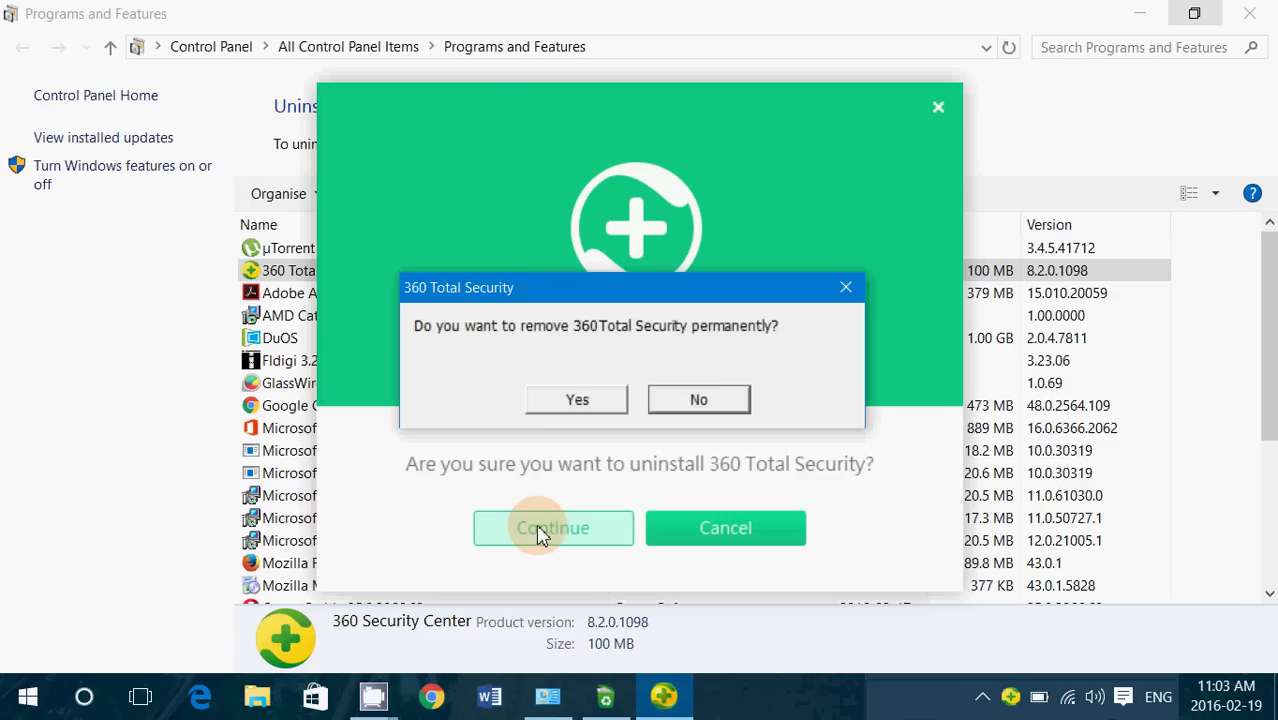
pyautogui.click(579, 404)
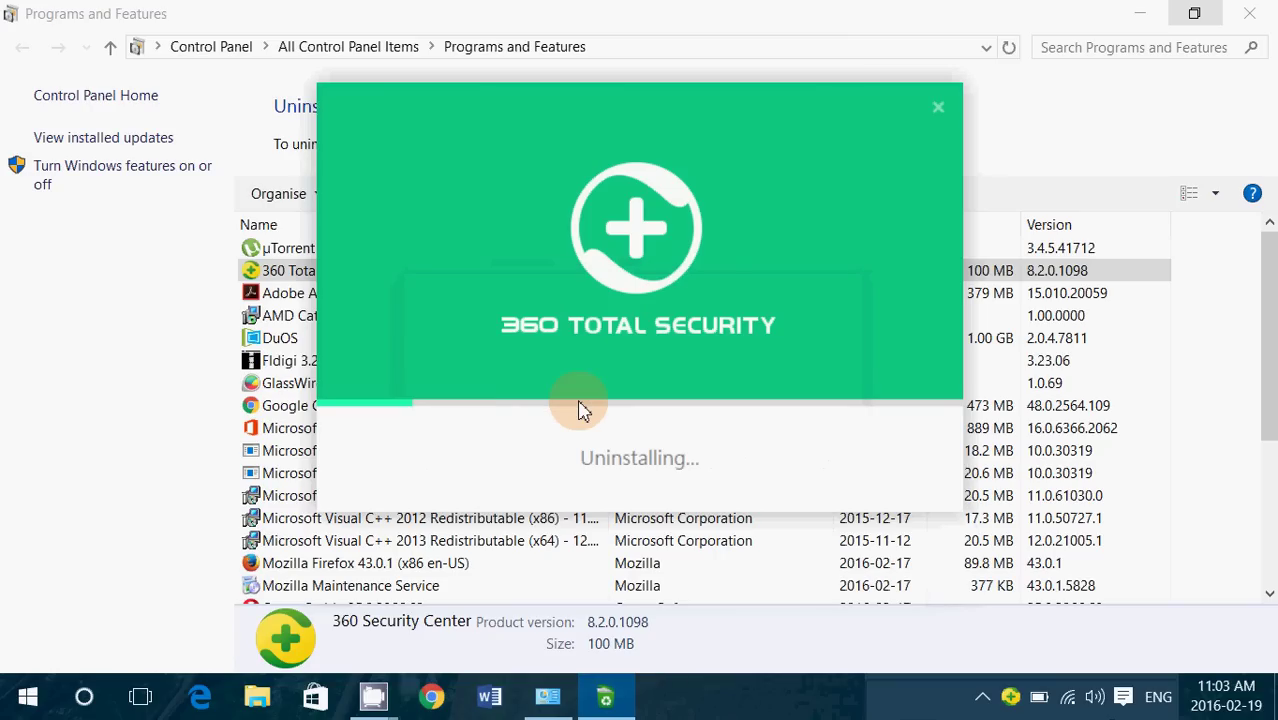
# Close Programs and Features while the 360 uninstaller finishes and opens its feedback page.
pyautogui.click(1247, 20)
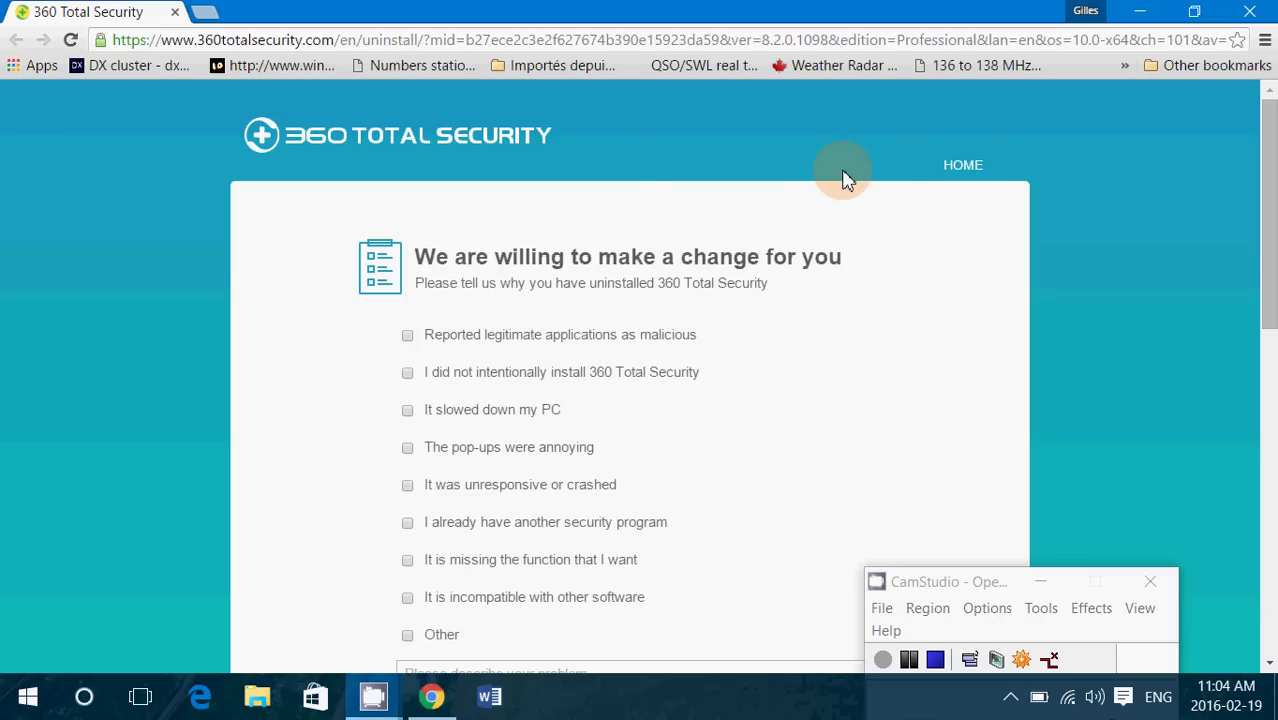
# Close the browser showing the feedback survey and check the hidden notification-area icons.
pyautogui.click(1254, 14)
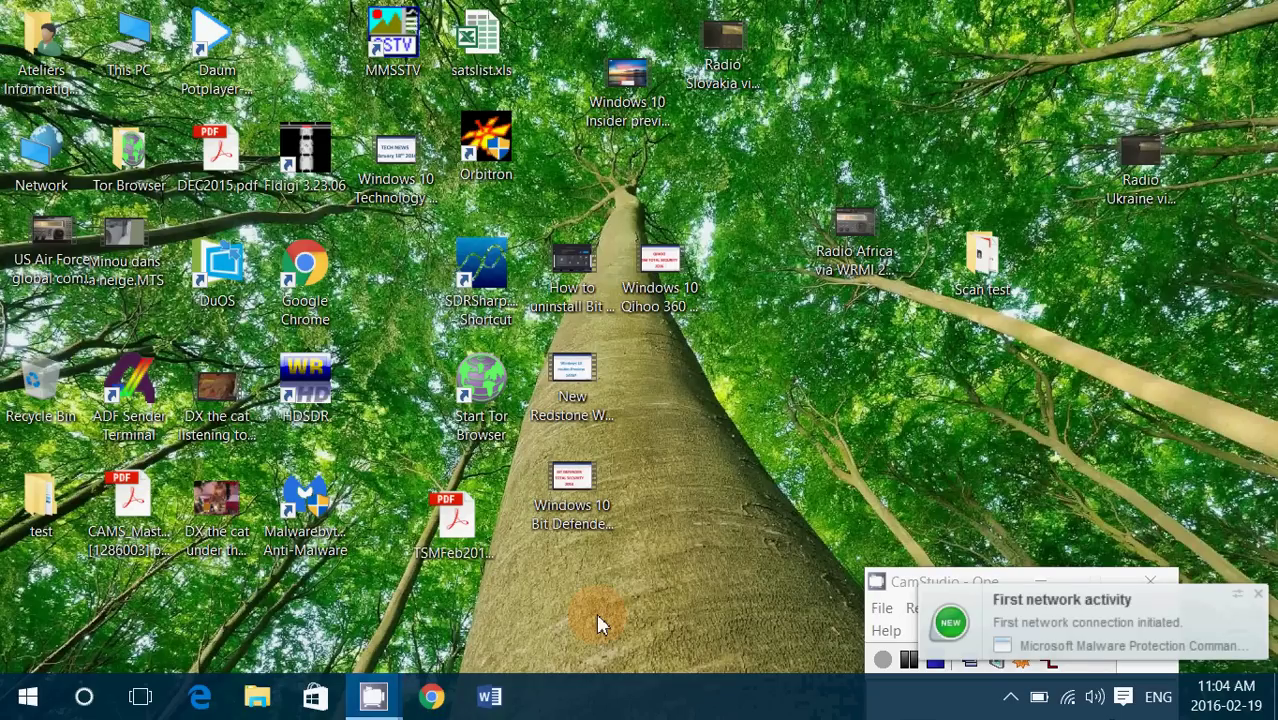
pyautogui.click(1010, 697)
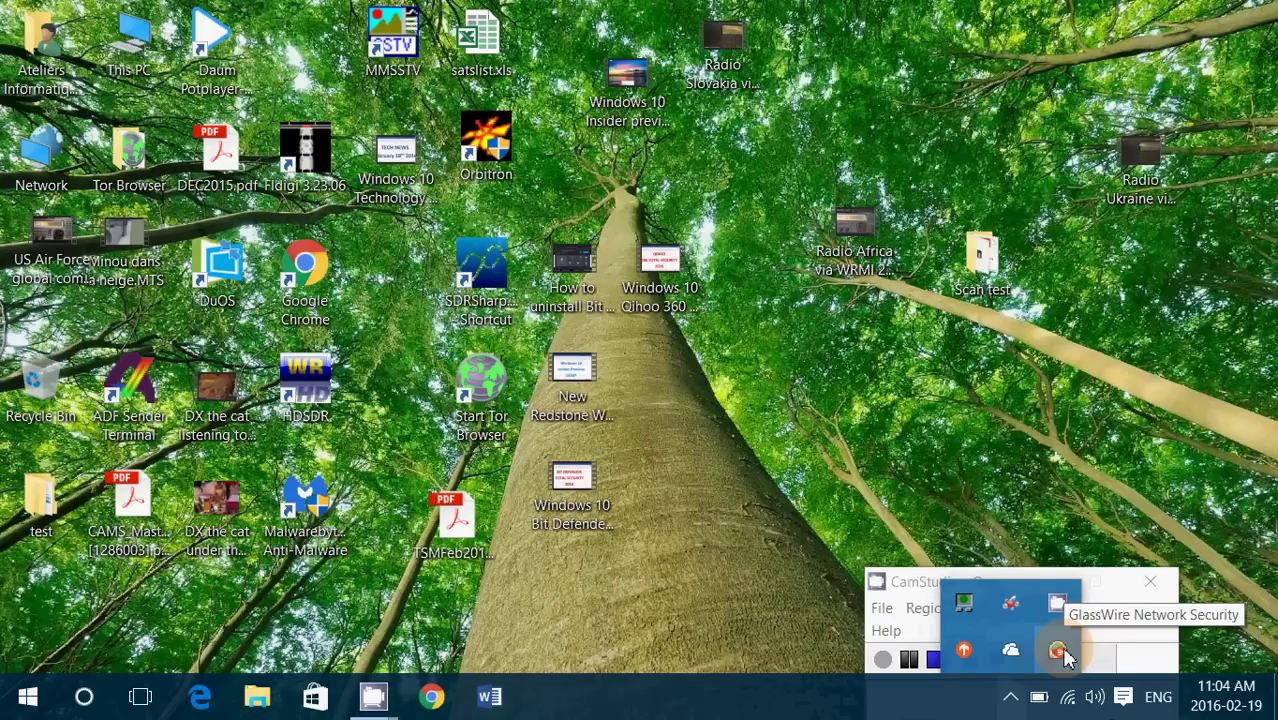
pyautogui.click(607, 569)
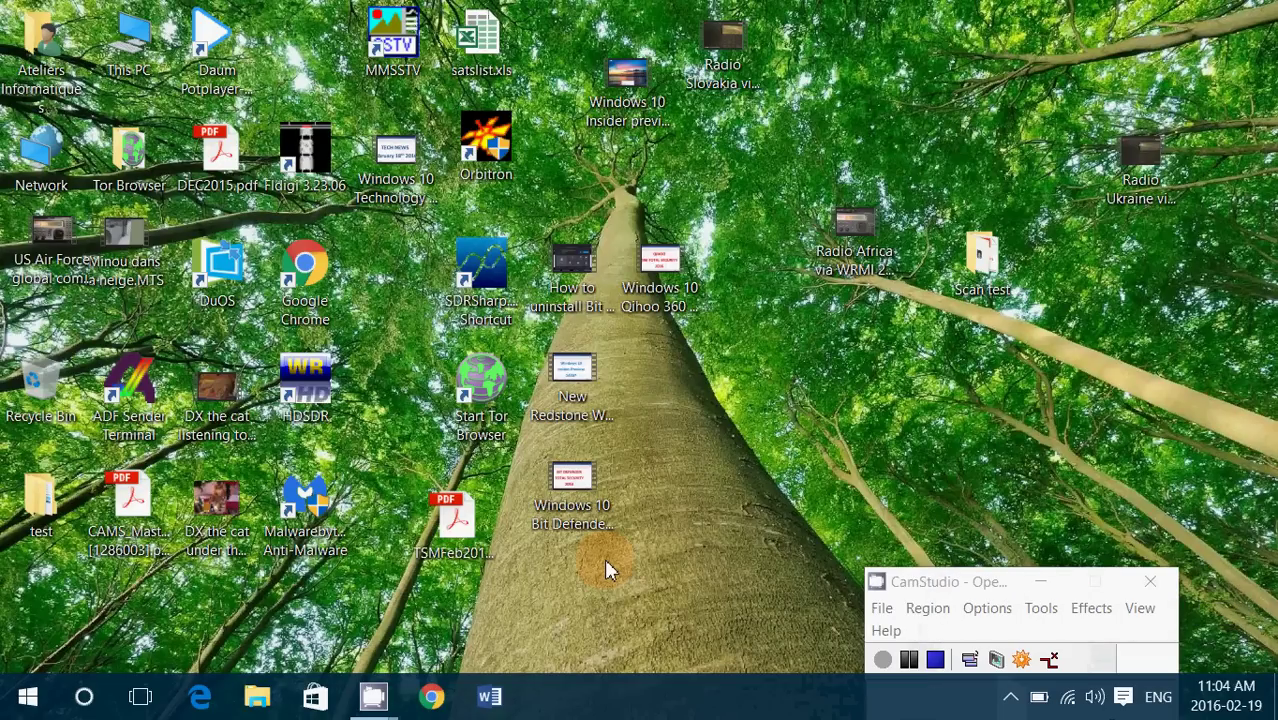
# In Programs and Features, now listing 26 programs, start uninstalling GlassWire 1.0.
pyautogui.rightClick(28, 697)
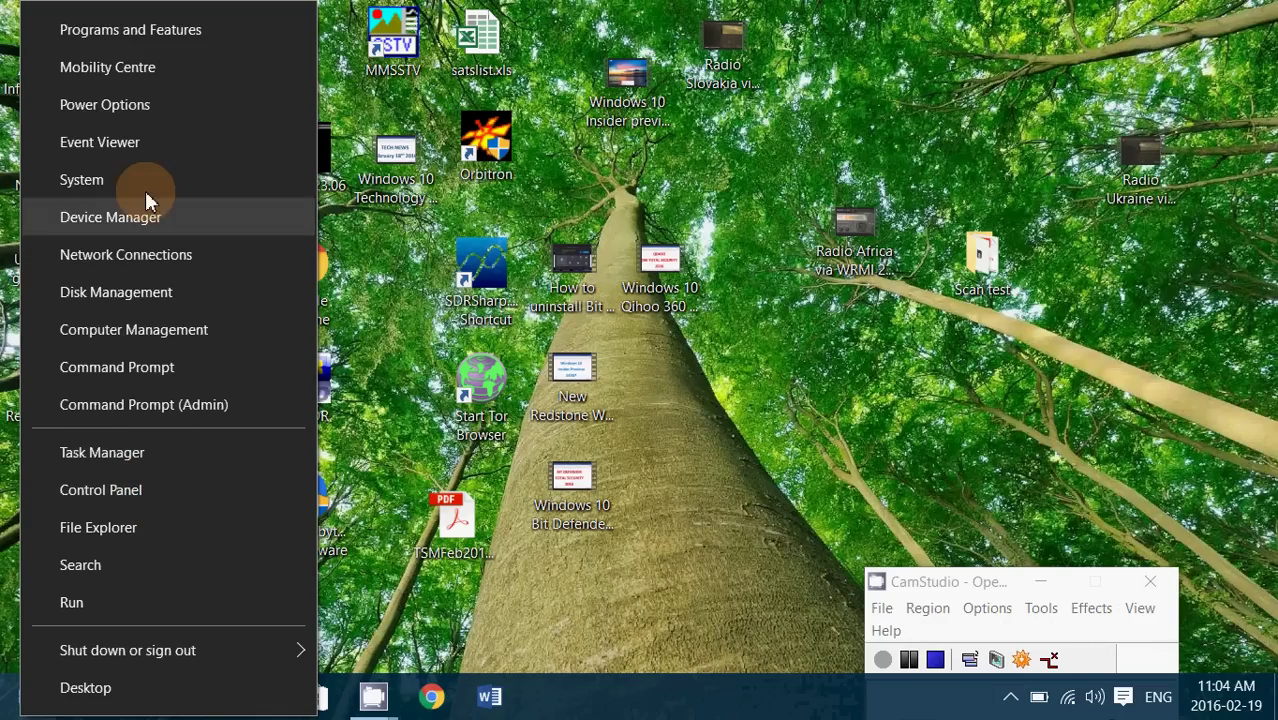
pyautogui.press('Escape')
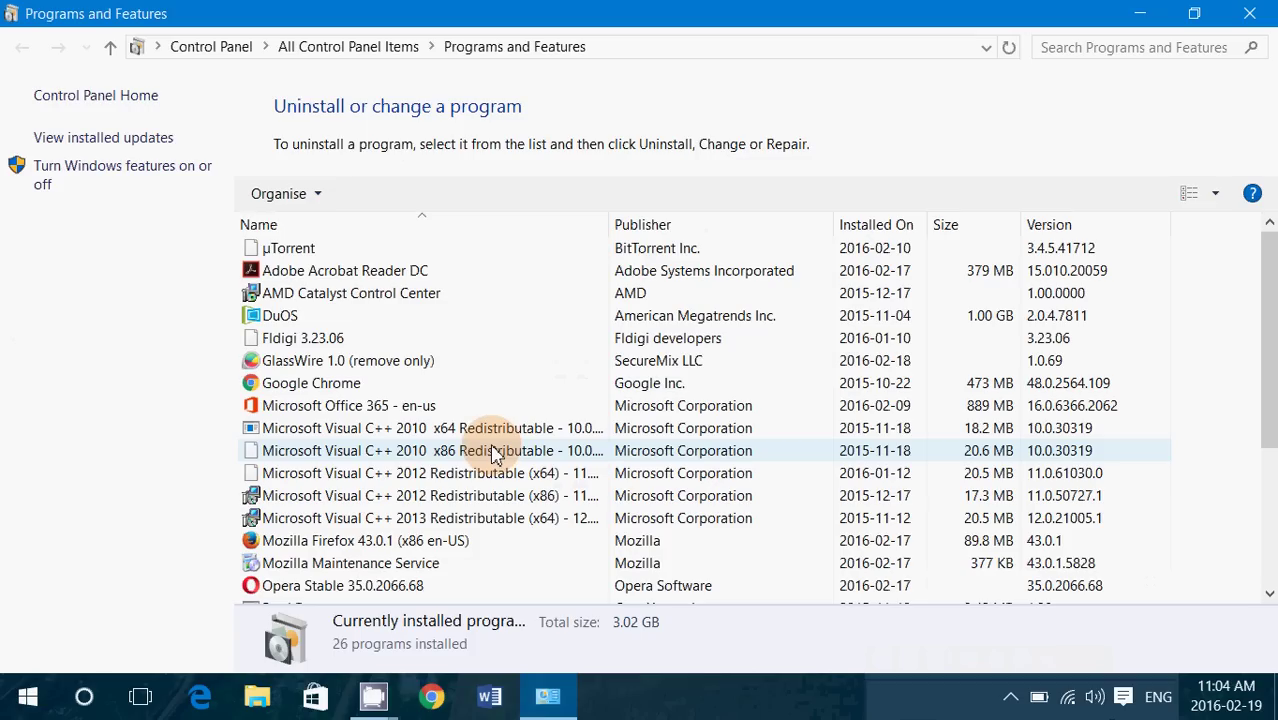
pyautogui.click(338, 363)
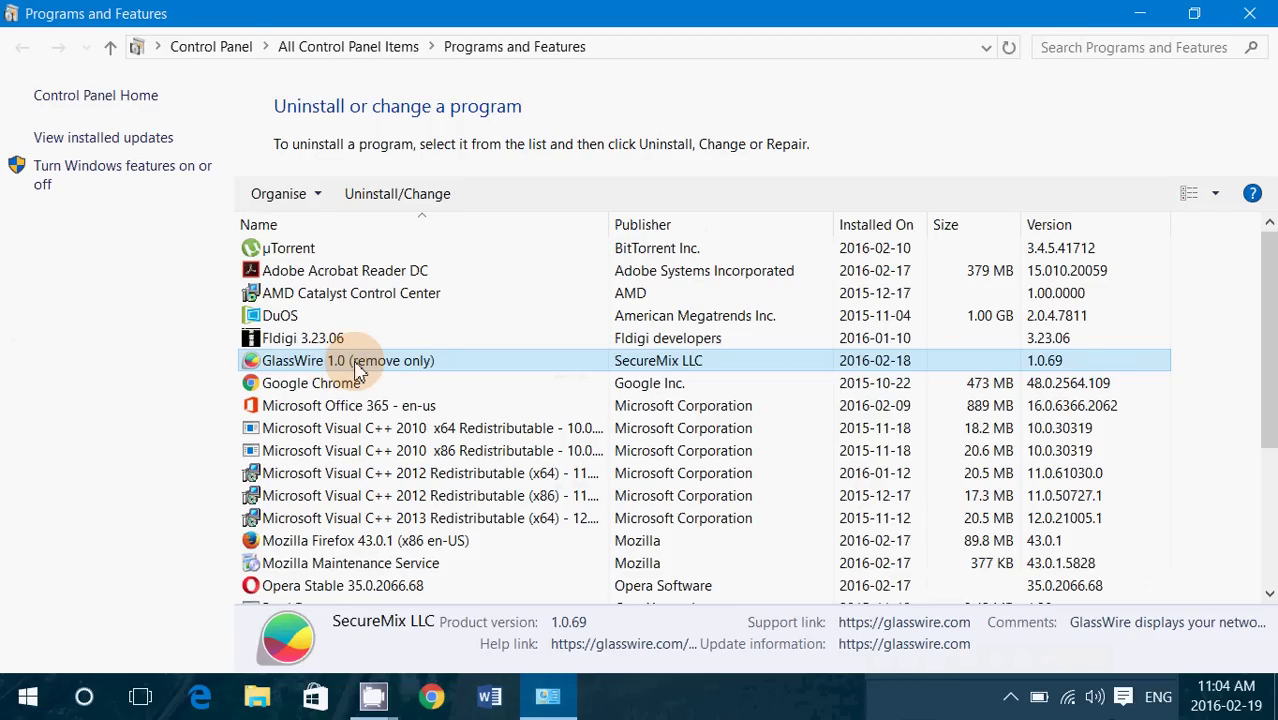
pyautogui.click(403, 199)
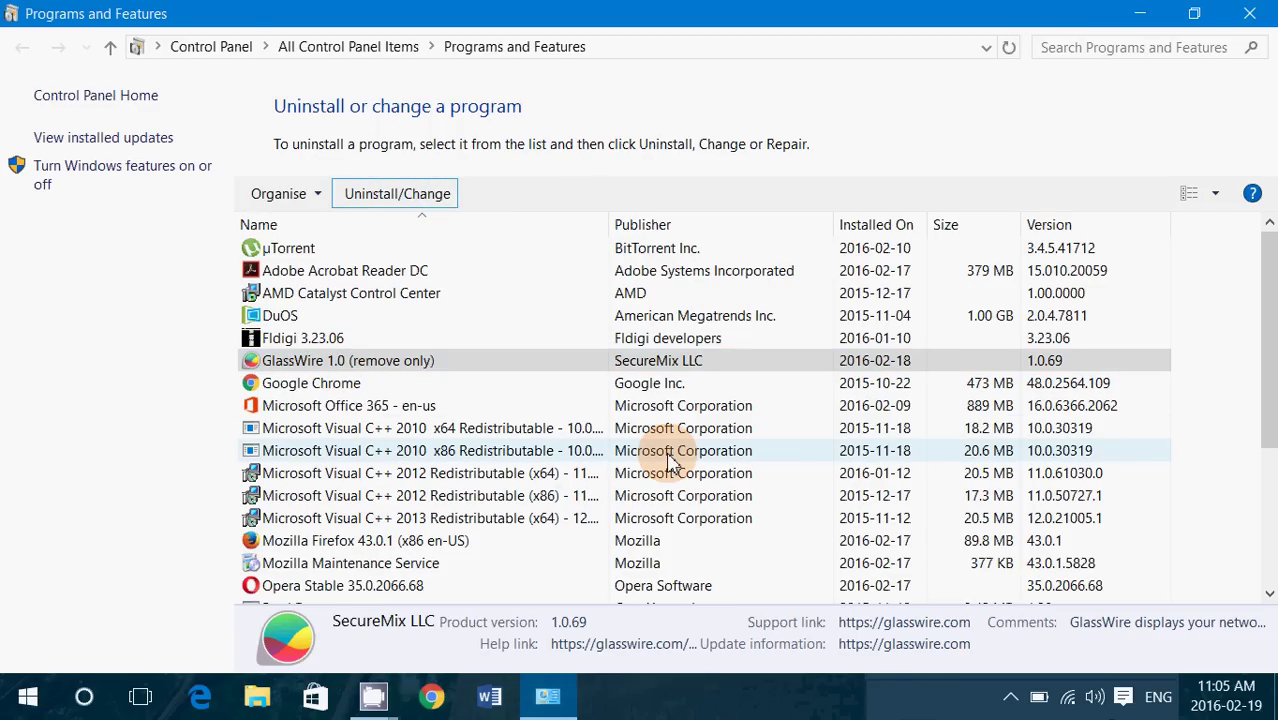
# Remove GlassWire 1.0 through Next and Uninstall, unticking the feedback web page before Finish.
pyautogui.click(770, 536)
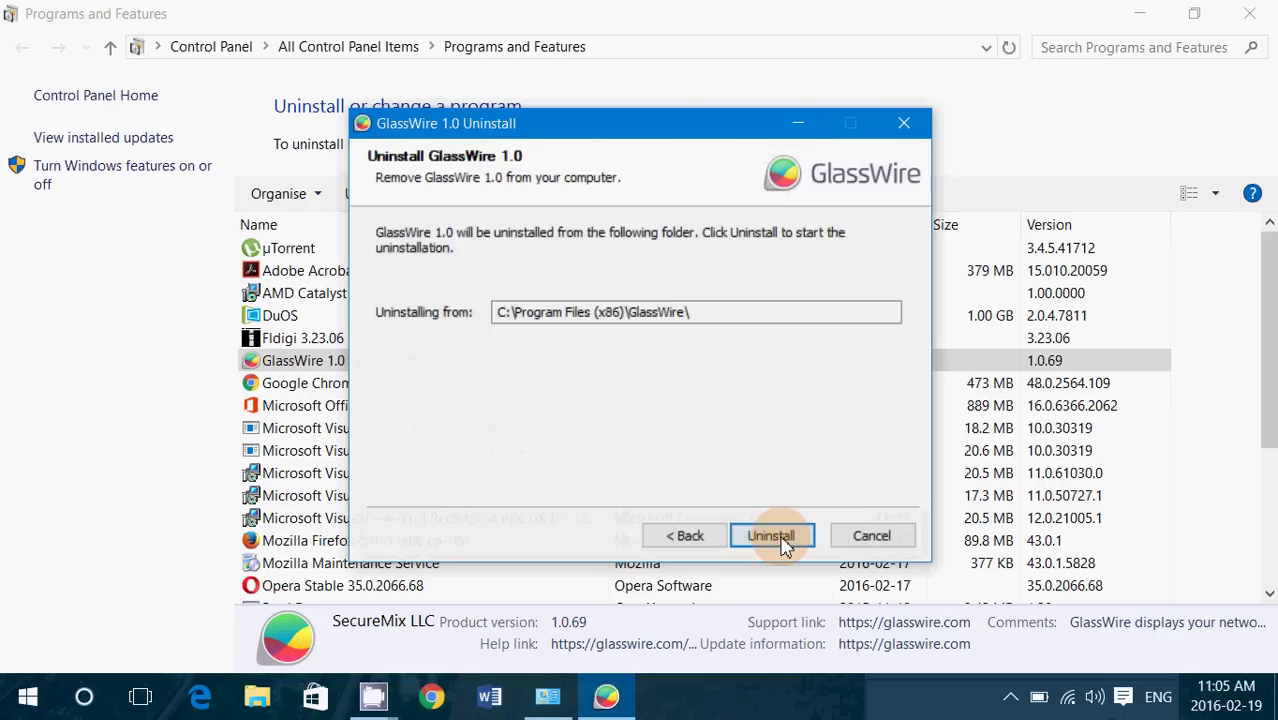
pyautogui.click(770, 536)
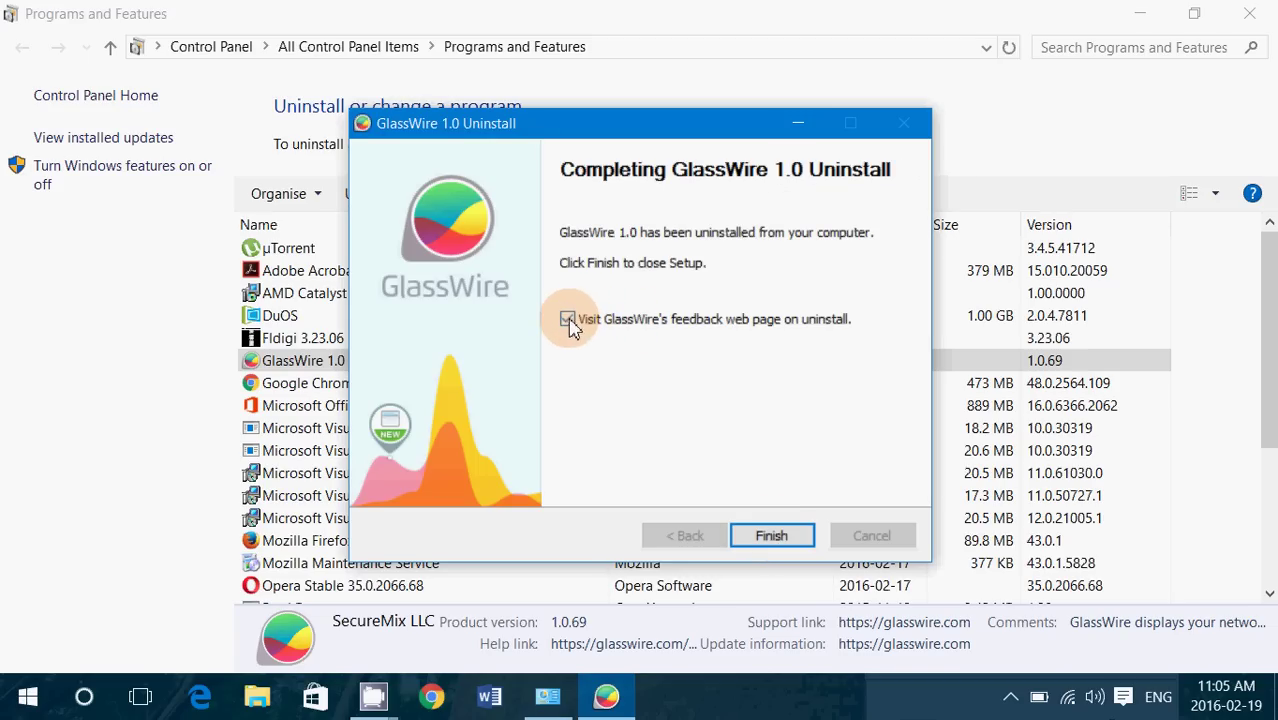
pyautogui.click(568, 320)
pyautogui.click(800, 533)
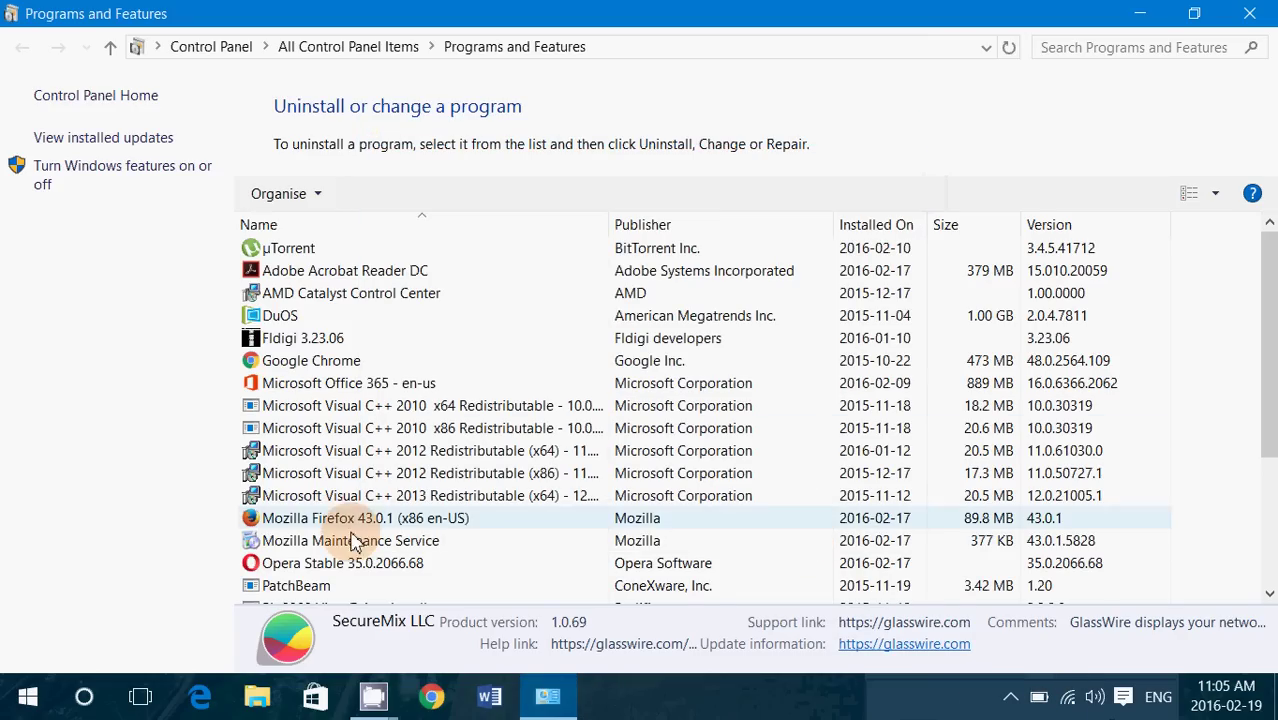
pyautogui.scroll(-3, 539, 368)
pyautogui.scroll(3, 539, 368)
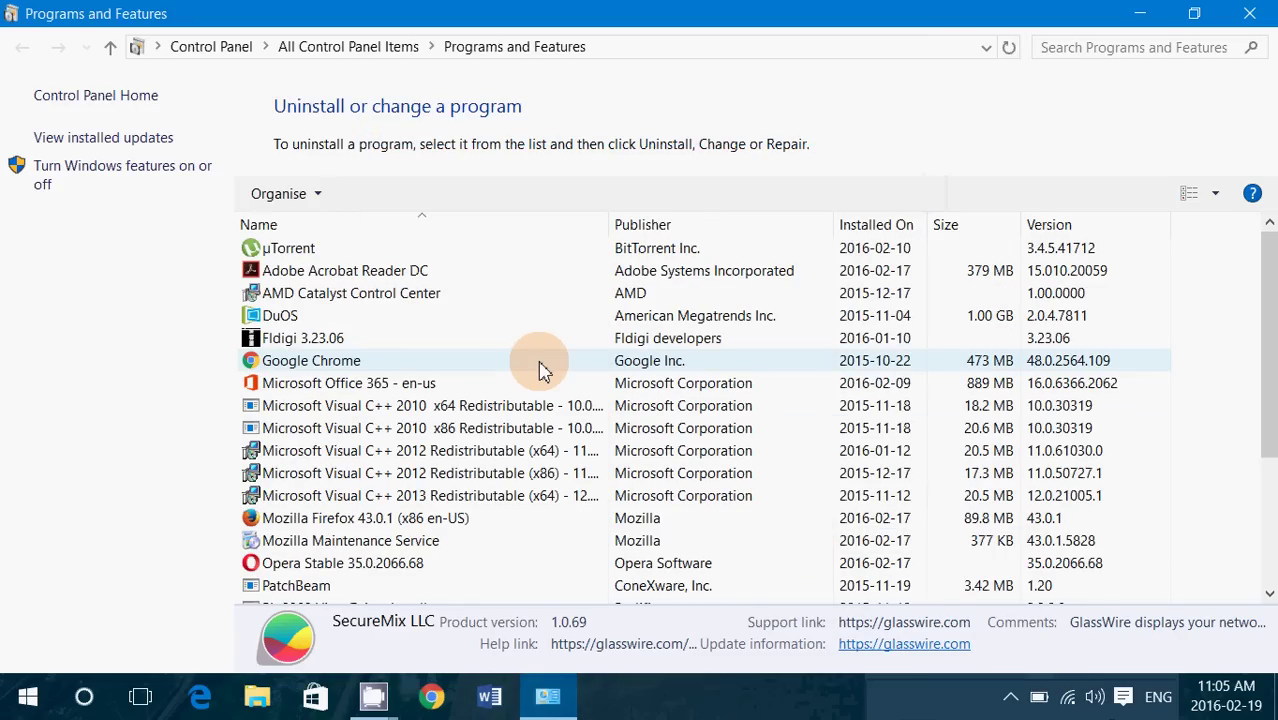
# Open Windows Defender via a 'defender' search, confirm it shows Protected with real-time protection, then close it.
pyautogui.click(1250, 13)
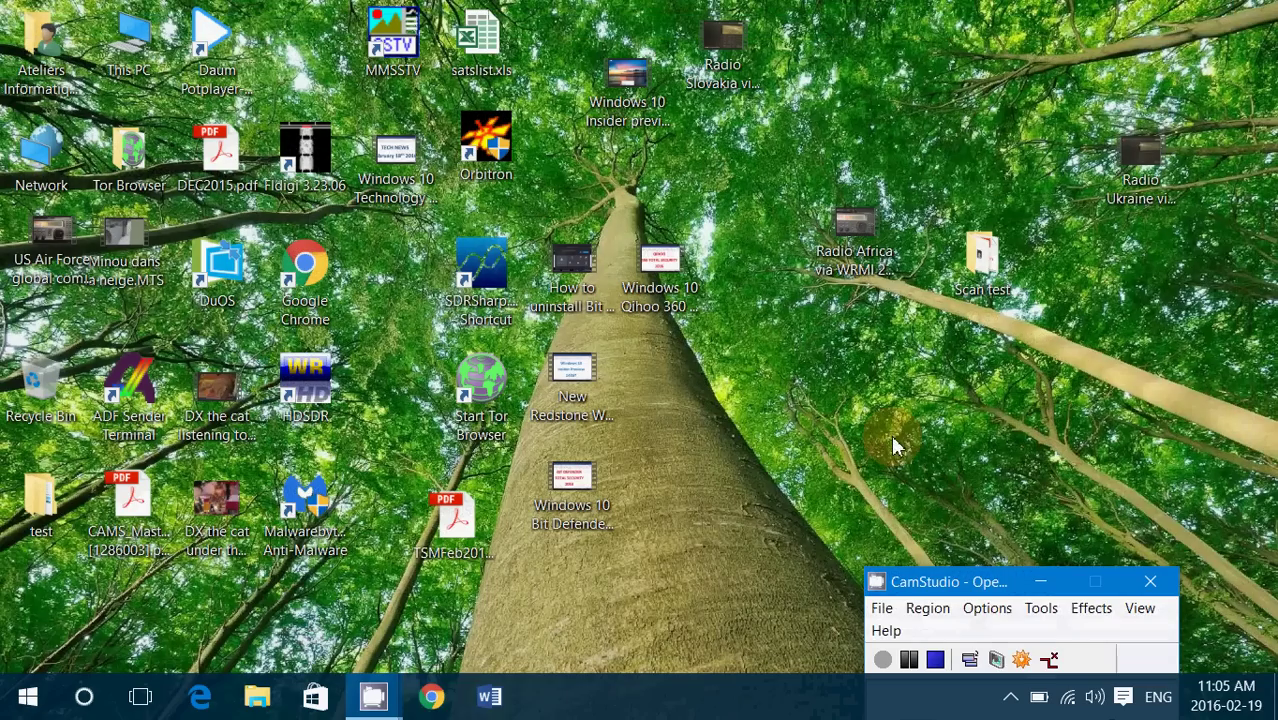
pyautogui.click(84, 697)
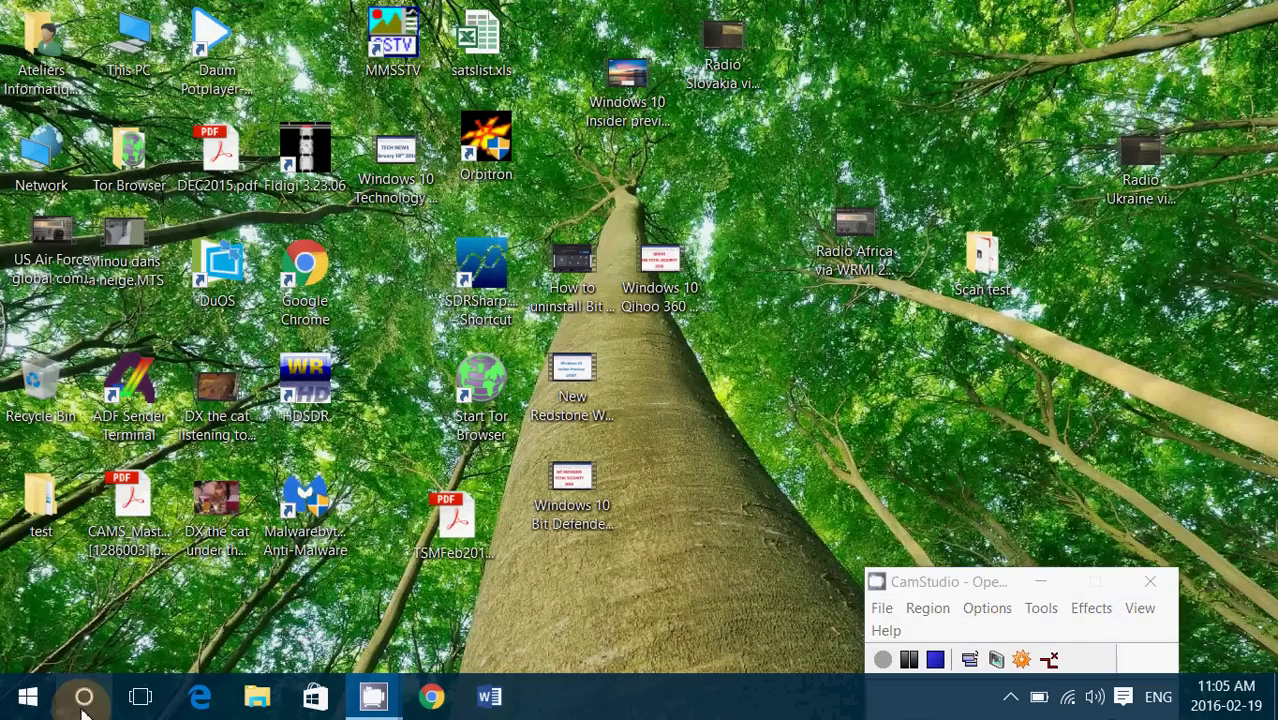
pyautogui.write('defen')
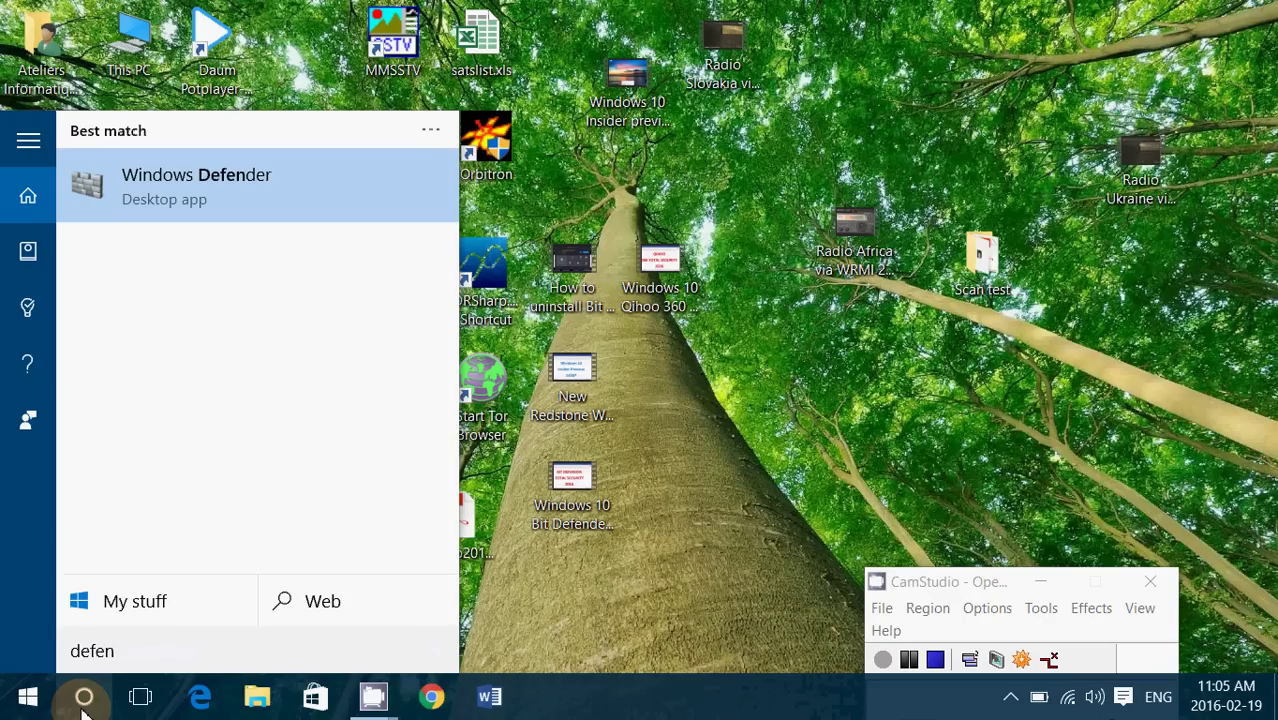
pyautogui.write('der')
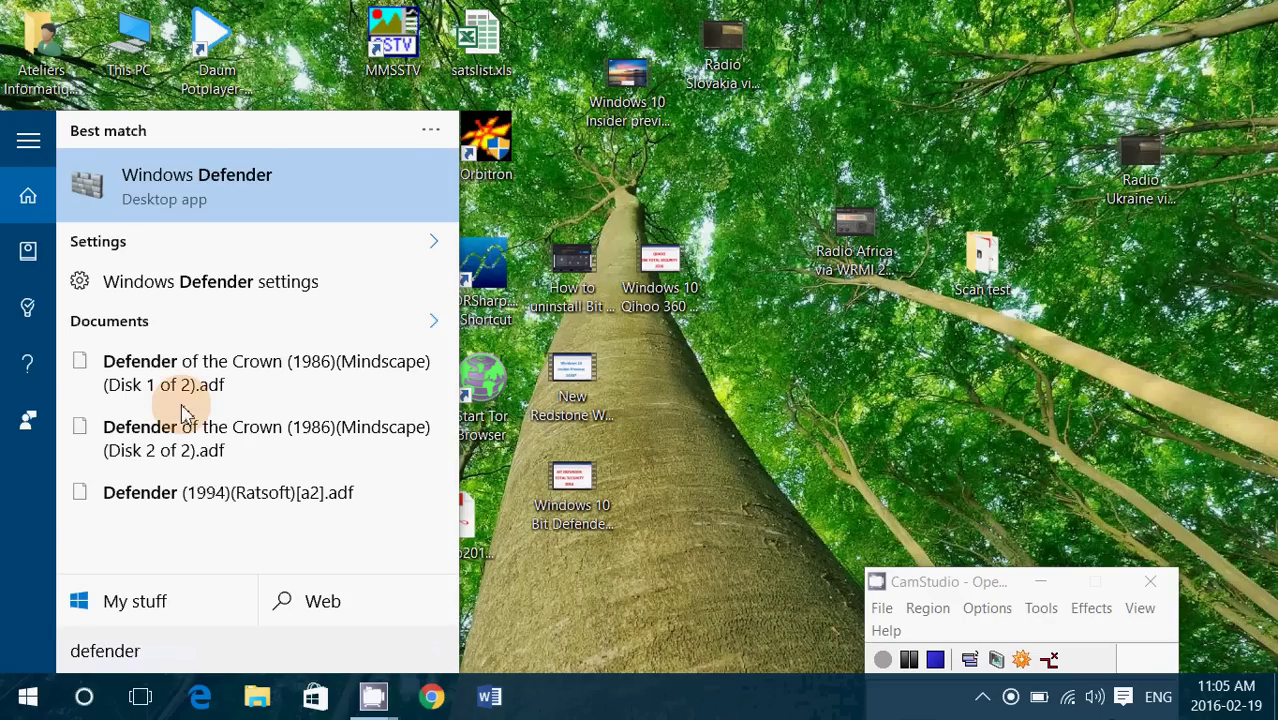
pyautogui.click(250, 177)
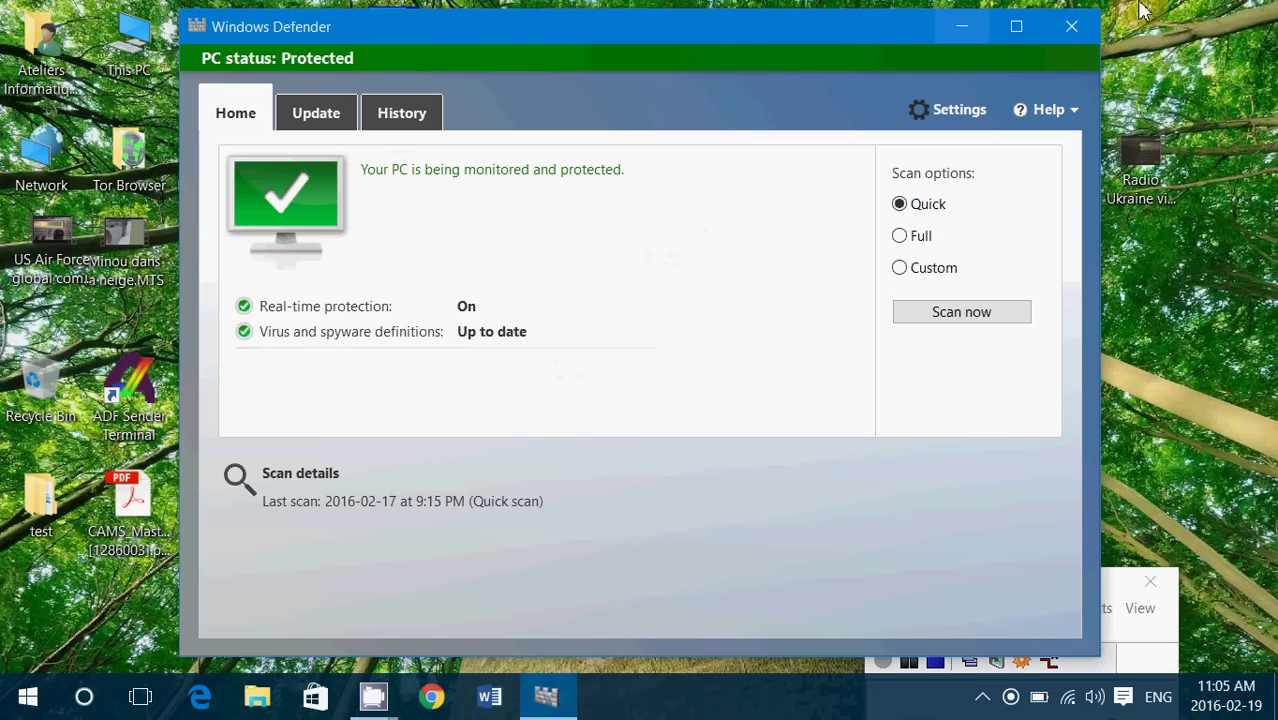
pyautogui.click(1073, 26)
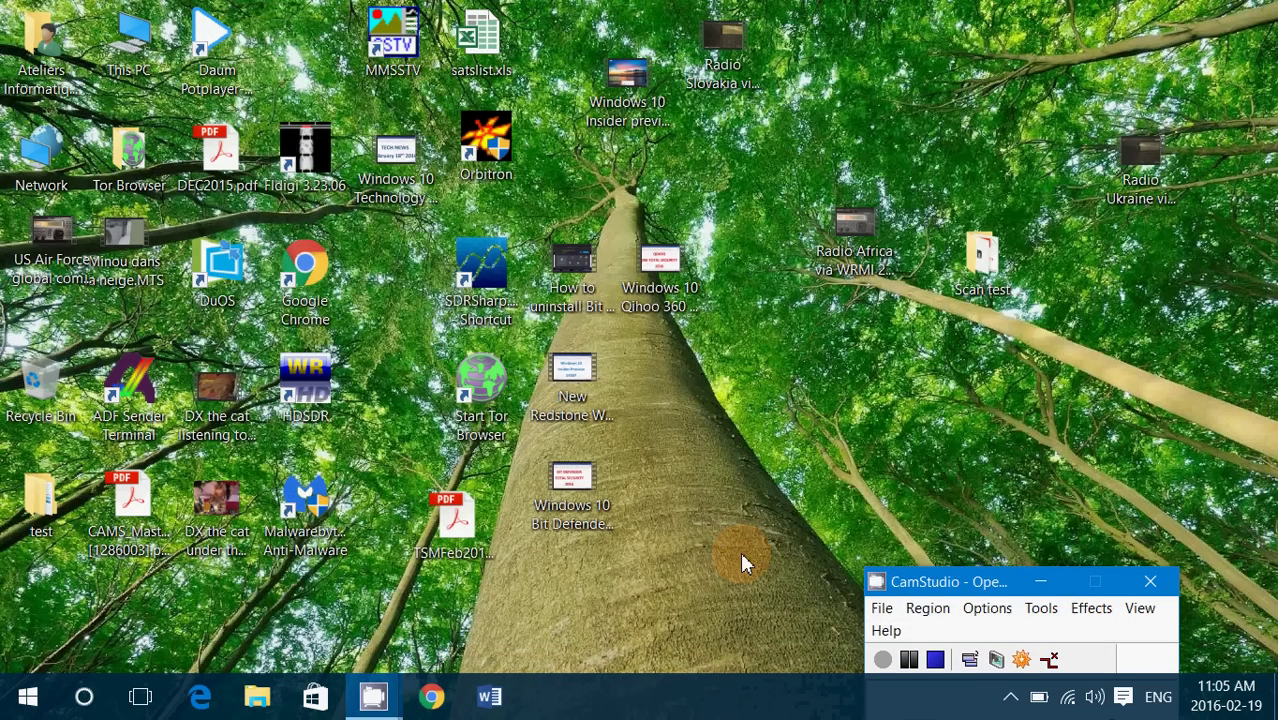